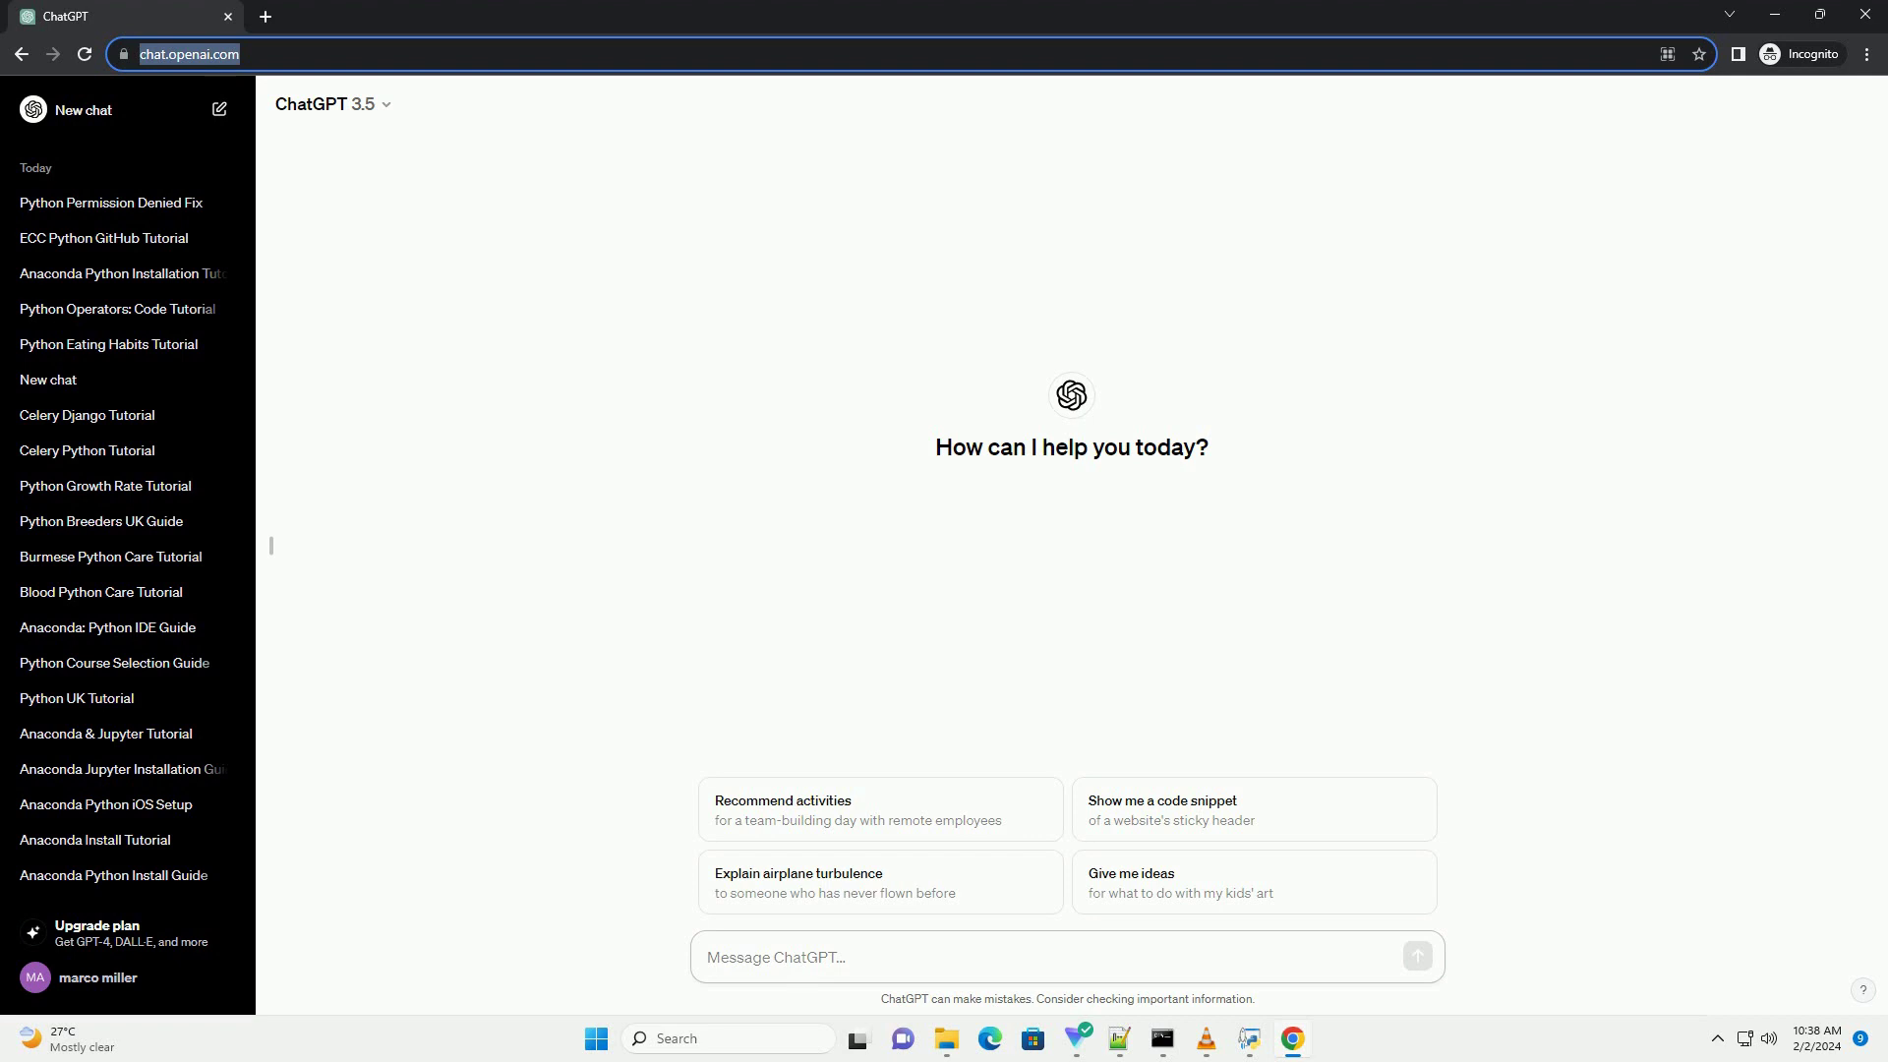
Step: Paste and submit the request for an errno 13 permission-denied Jupyter tutorial
text(write an informative tutorial about errno 13 permission denied python jupyter notebook with code example)
key(Return)
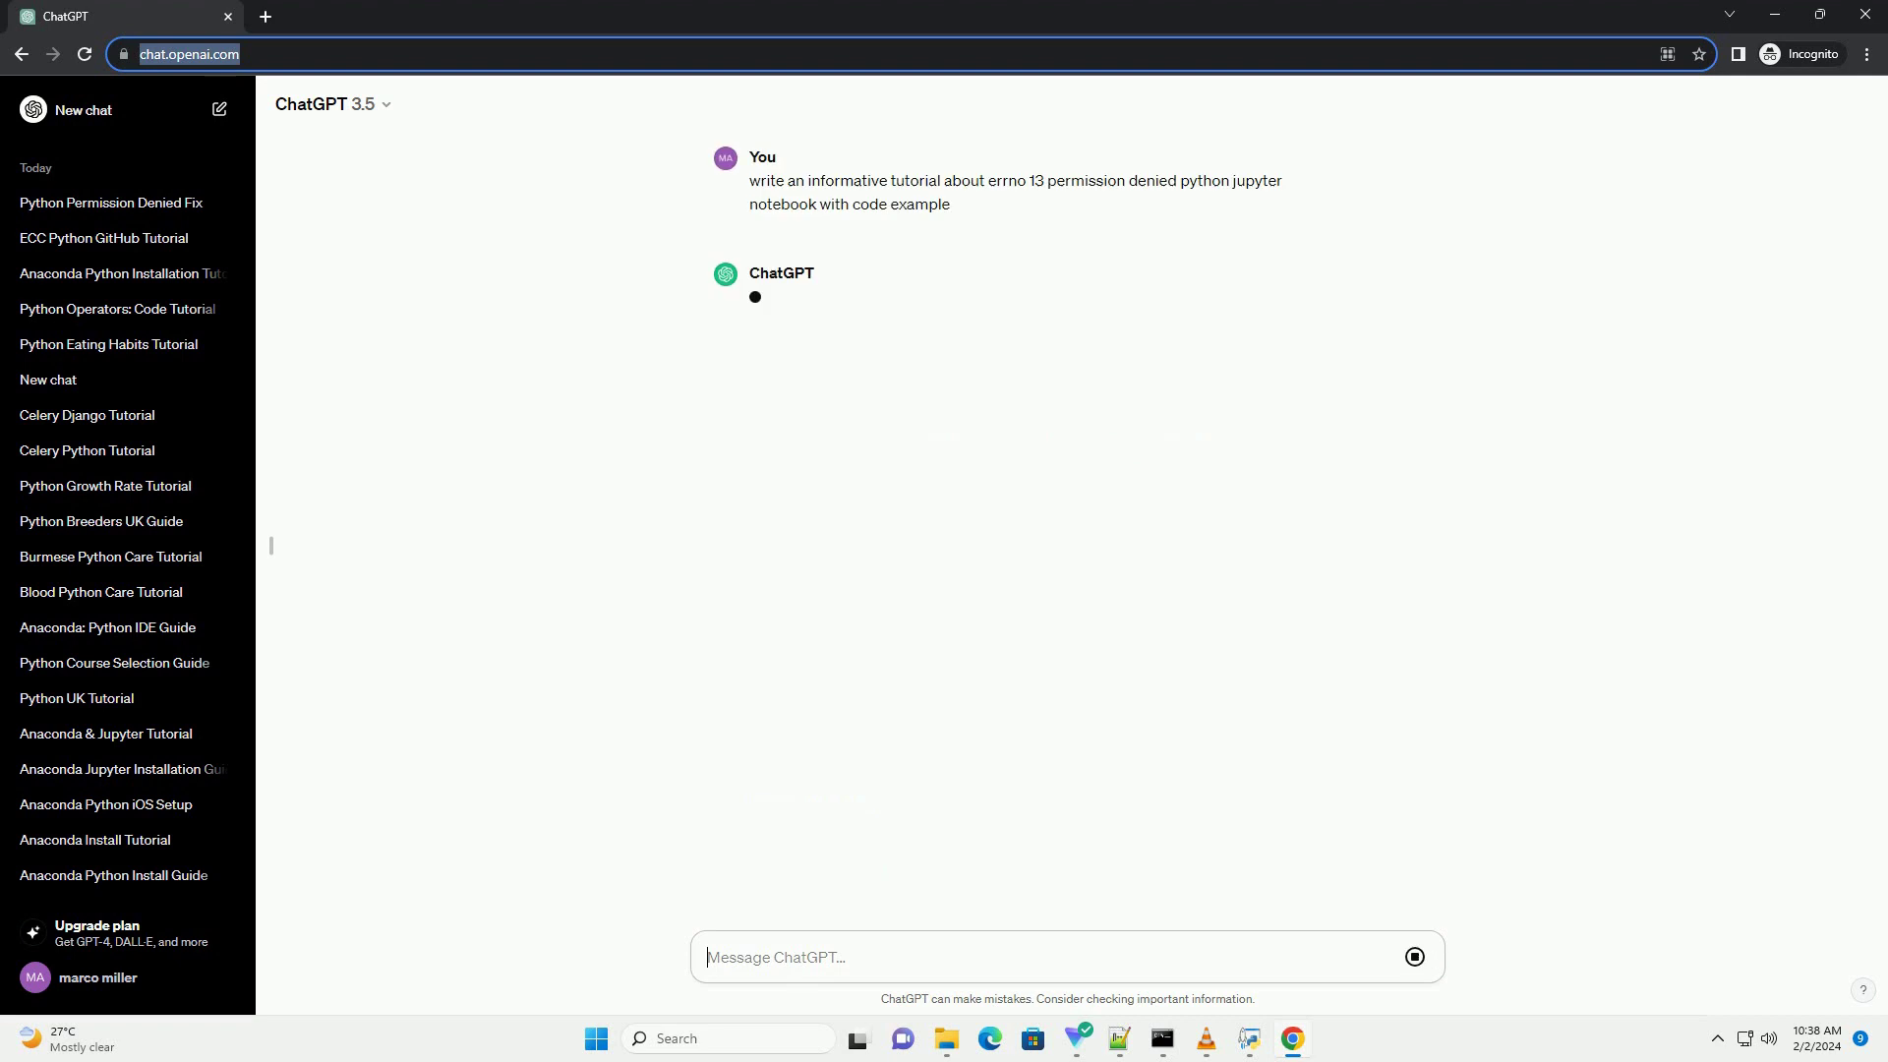